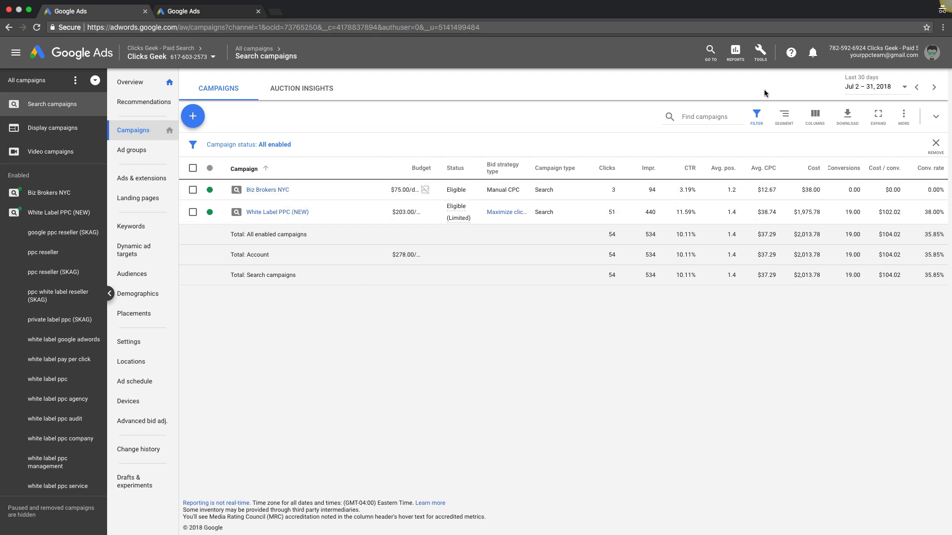
# - Open Ad Preview and Diagnosis from the account tools and search 'unit' to set location to United States
pyautogui.click(762, 56)
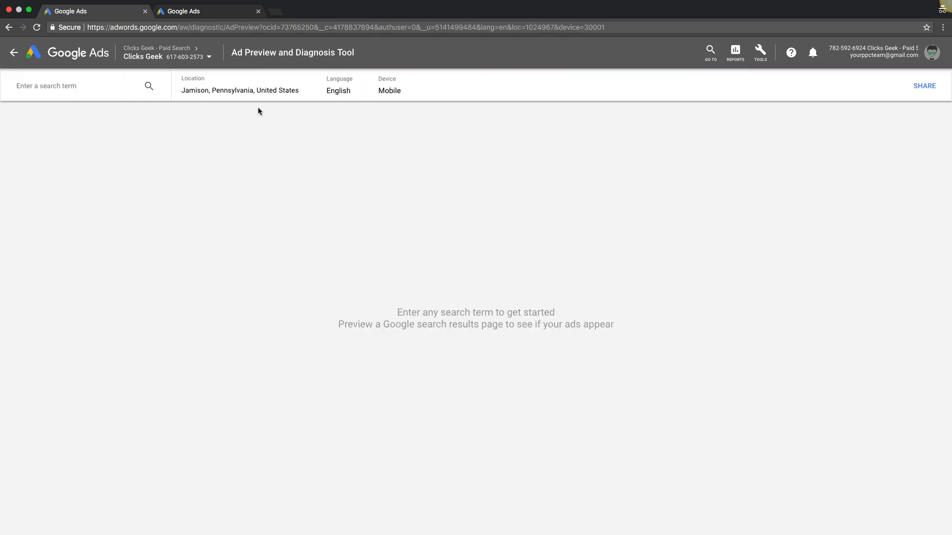
pyautogui.click(83, 85)
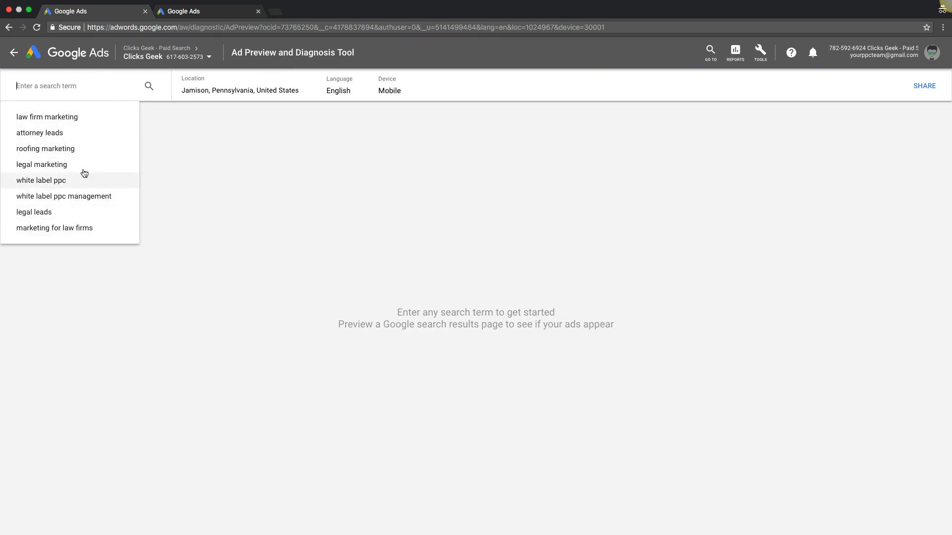
pyautogui.click(217, 92)
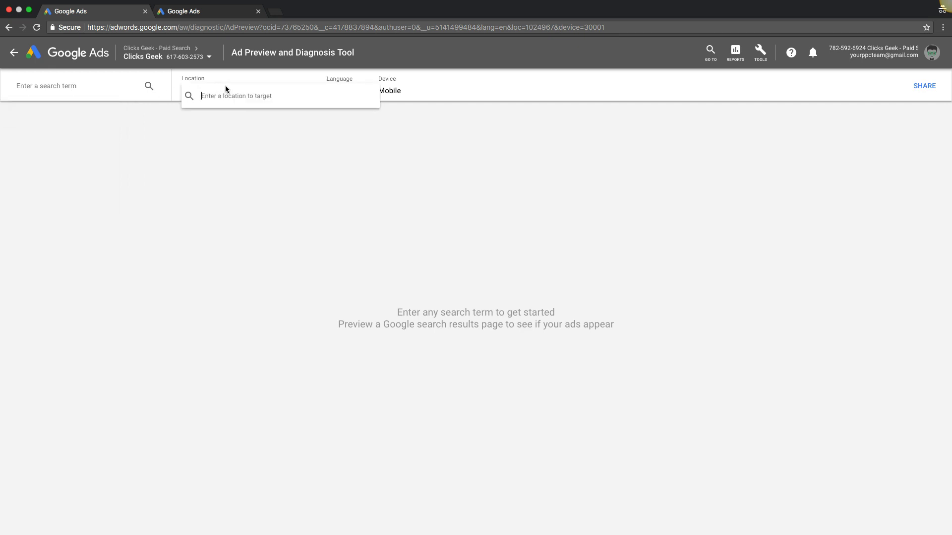
pyautogui.click(234, 79)
pyautogui.click(279, 93)
pyautogui.write('unit')
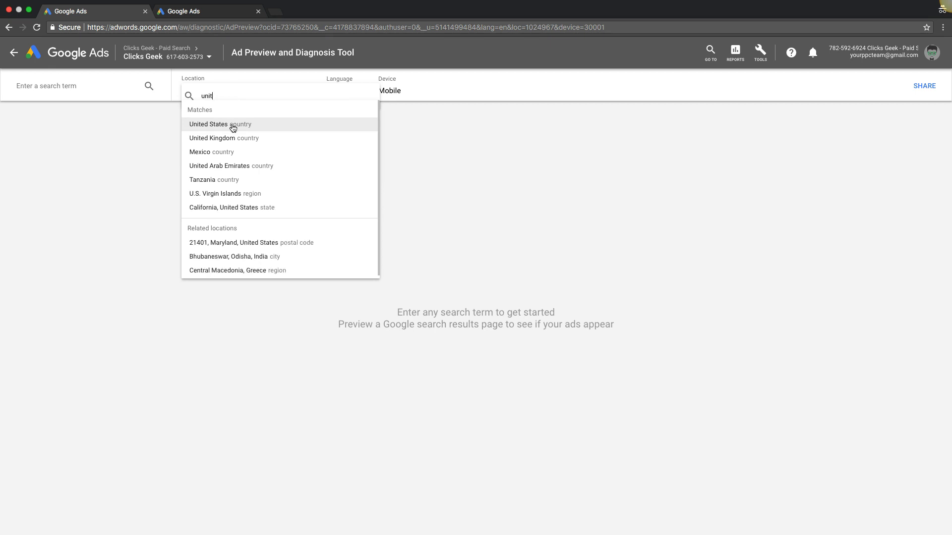
pyautogui.click(233, 124)
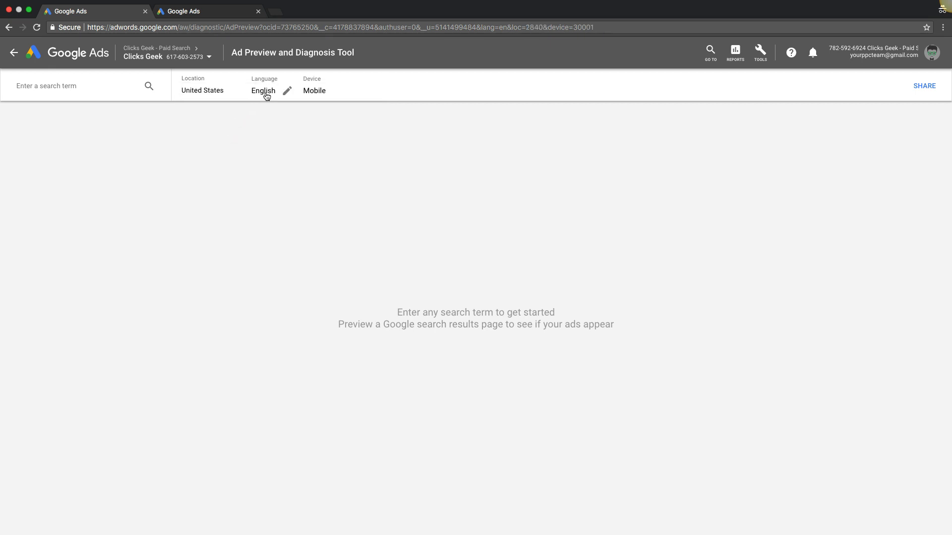
pyautogui.click(331, 92)
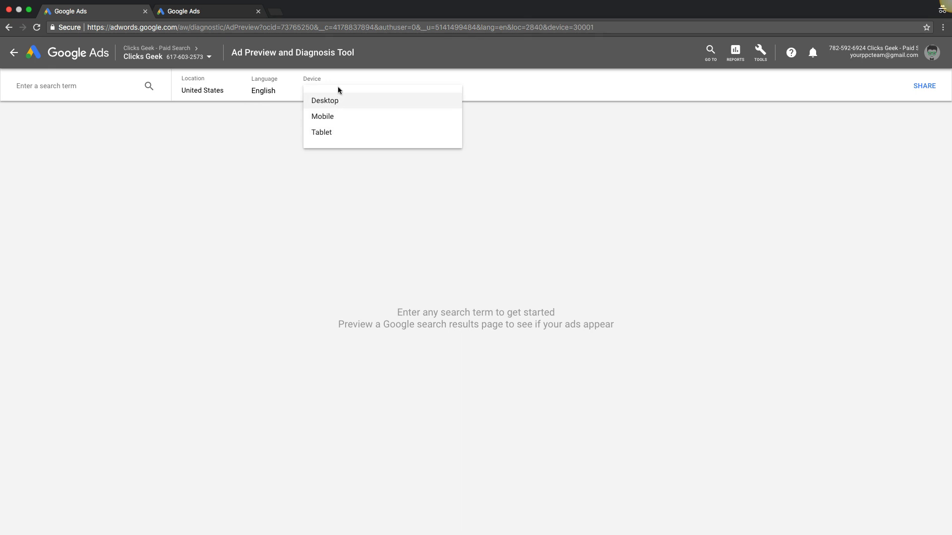
# - Keep Mobile and preview 'white label ppc management', scrolling through the phone results
pyautogui.click(338, 77)
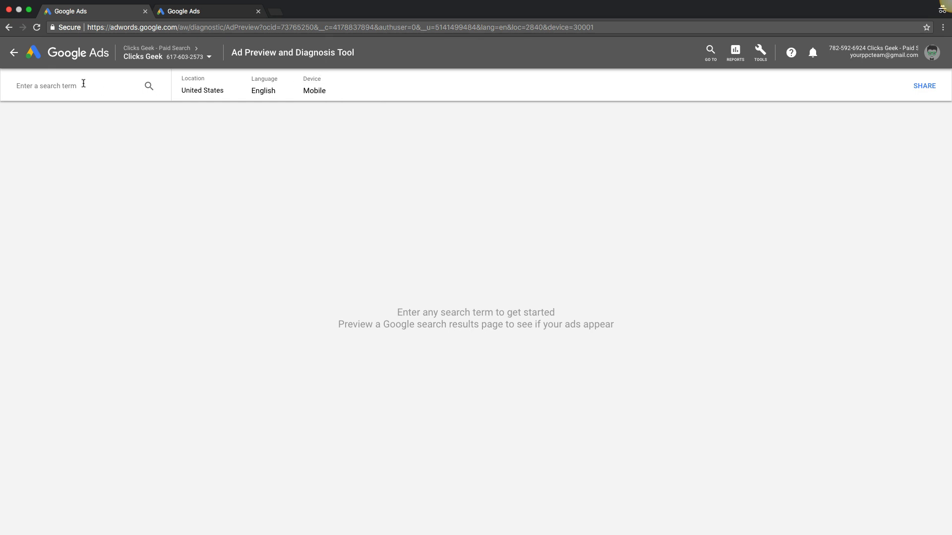
pyautogui.click(40, 85)
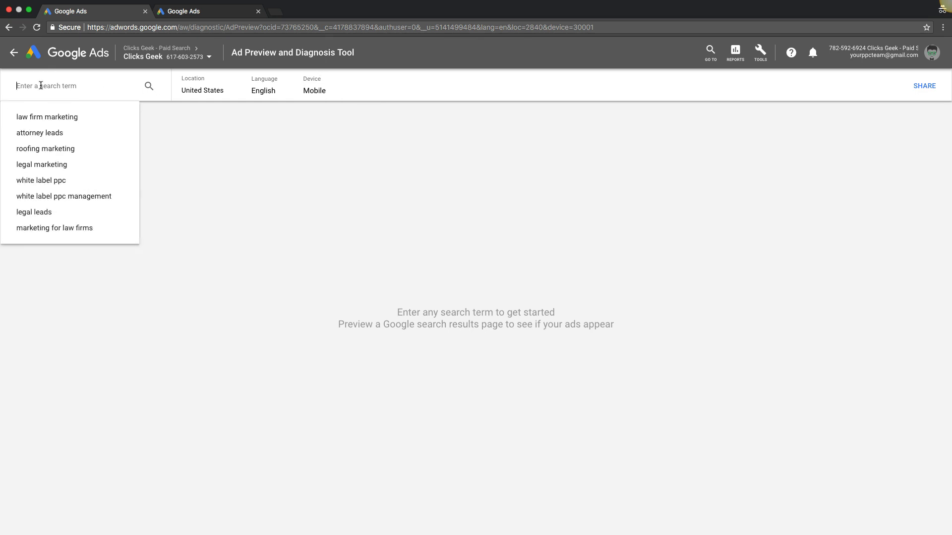
pyautogui.write('white label')
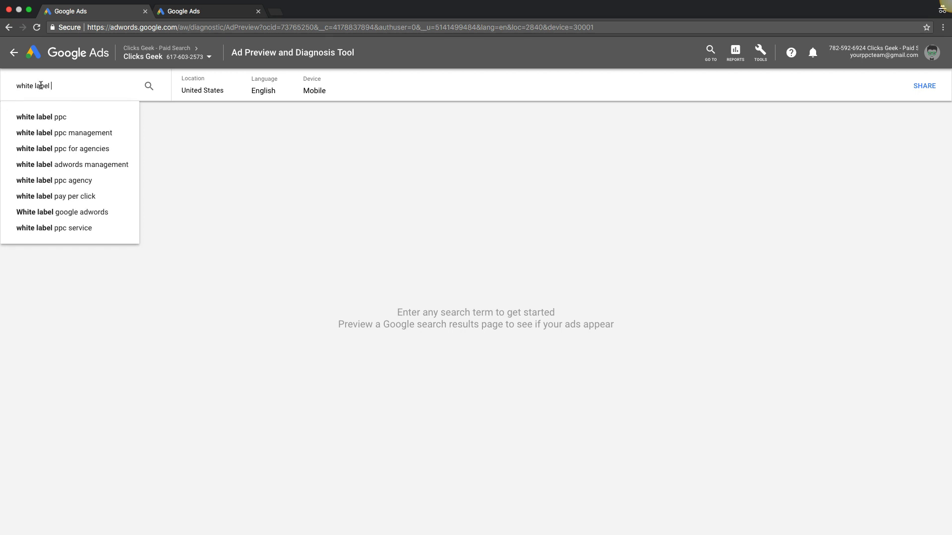
pyautogui.write(' ppc')
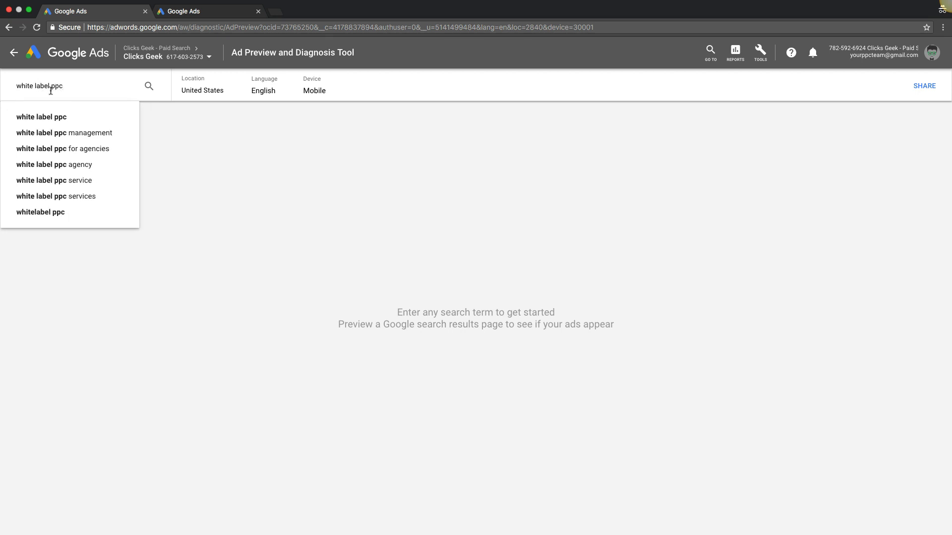
pyautogui.click(67, 133)
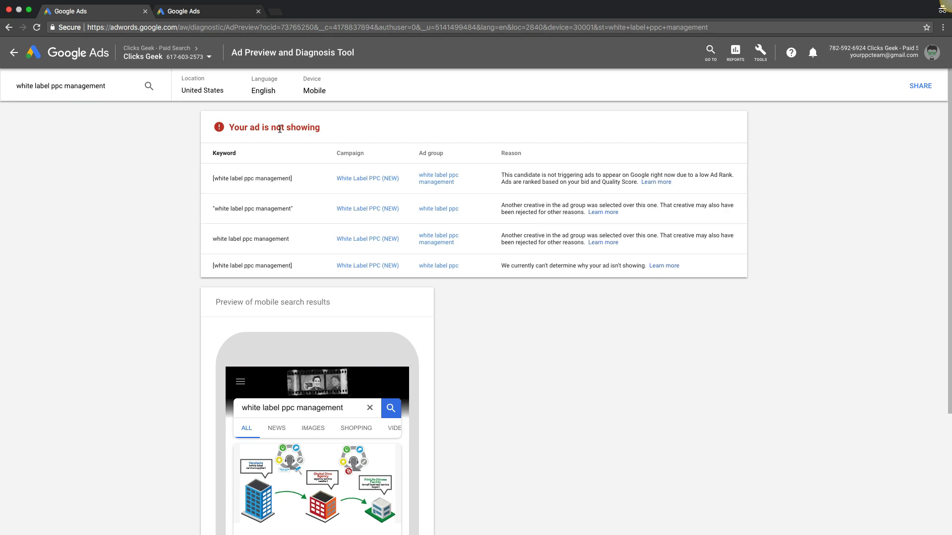
pyautogui.scroll(-1, 152, 241)
pyautogui.scroll(1, 151, 240)
pyautogui.scroll(-3, 165, 268)
pyautogui.scroll(-1, 165, 267)
pyautogui.scroll(-5, 286, 377)
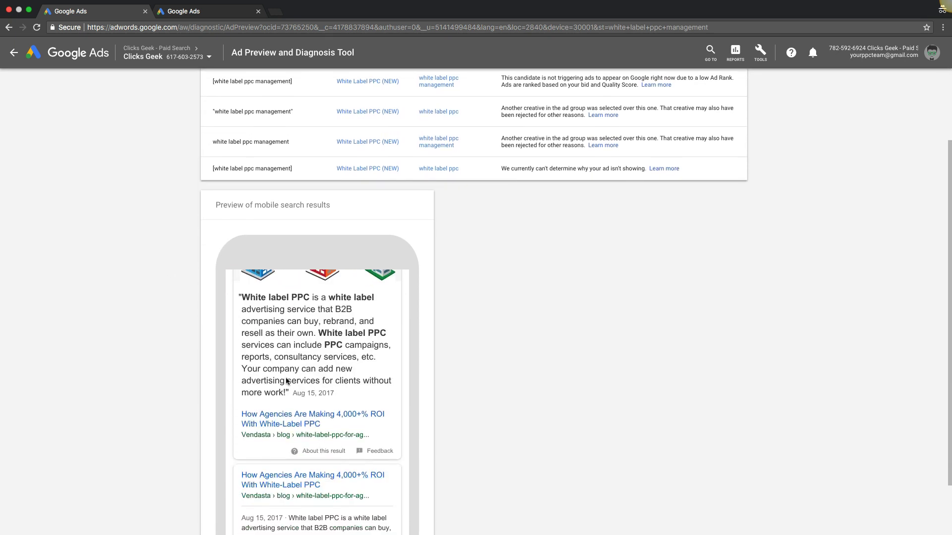
pyautogui.scroll(-5, 286, 380)
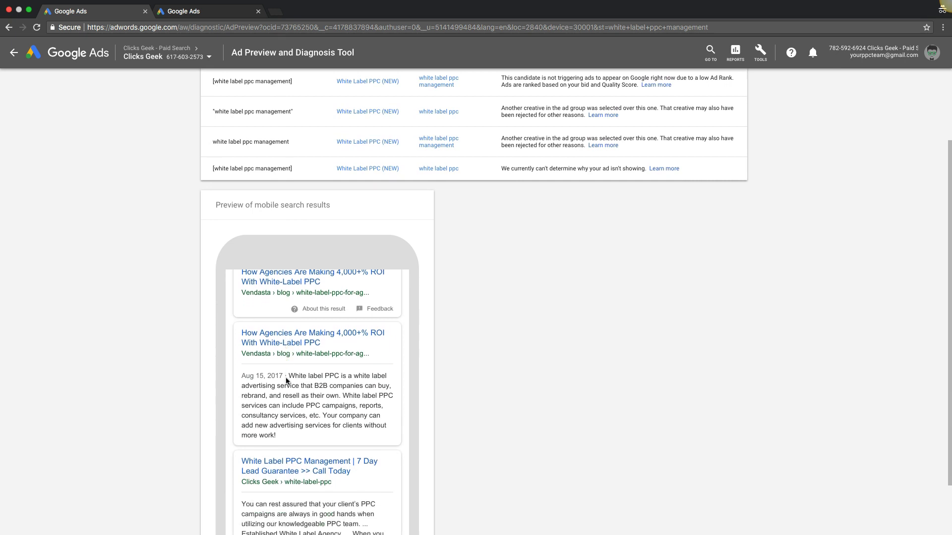
pyautogui.scroll(15, 286, 380)
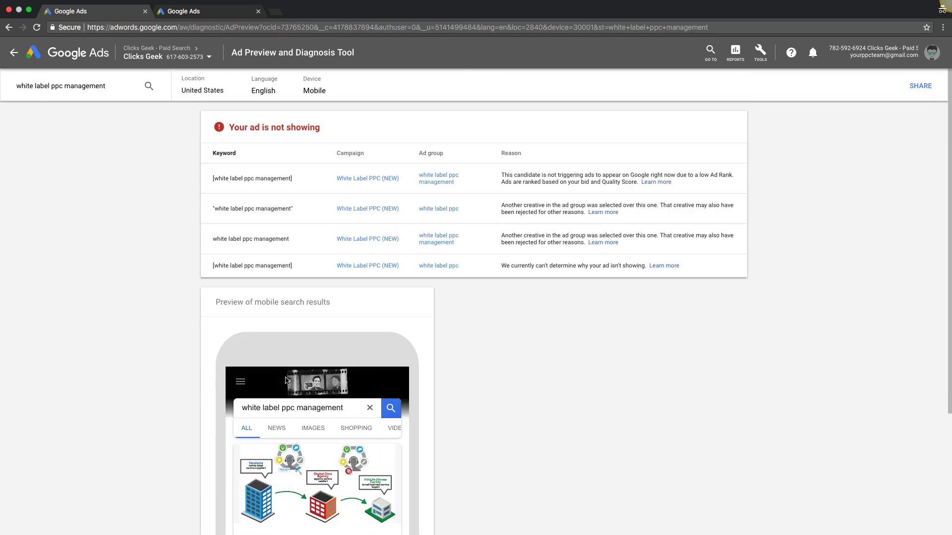
# - Switch the preview device to Desktop and scroll through the results, where the ad isn't showing
pyautogui.click(314, 91)
pyautogui.click(321, 100)
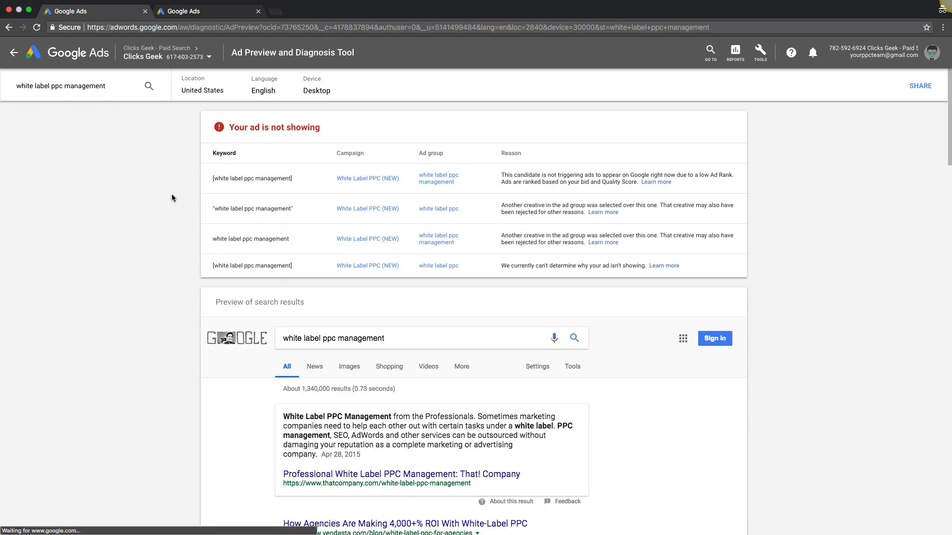
pyautogui.scroll(-4, 172, 198)
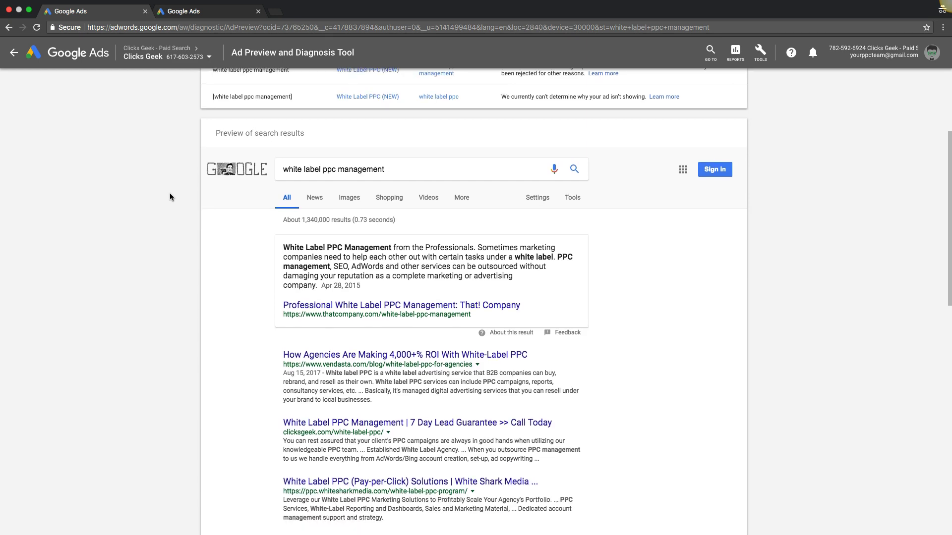
pyautogui.scroll(-13, 173, 201)
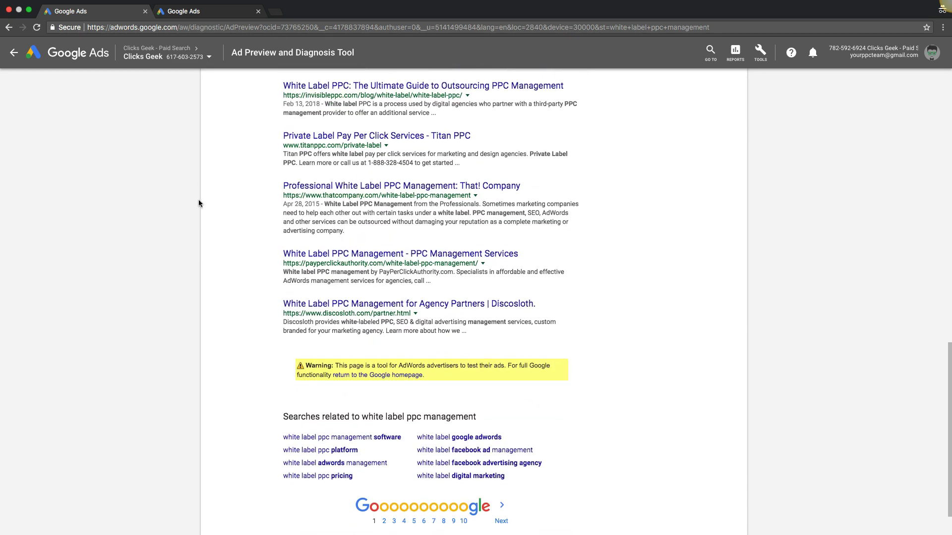
pyautogui.scroll(15, 191, 202)
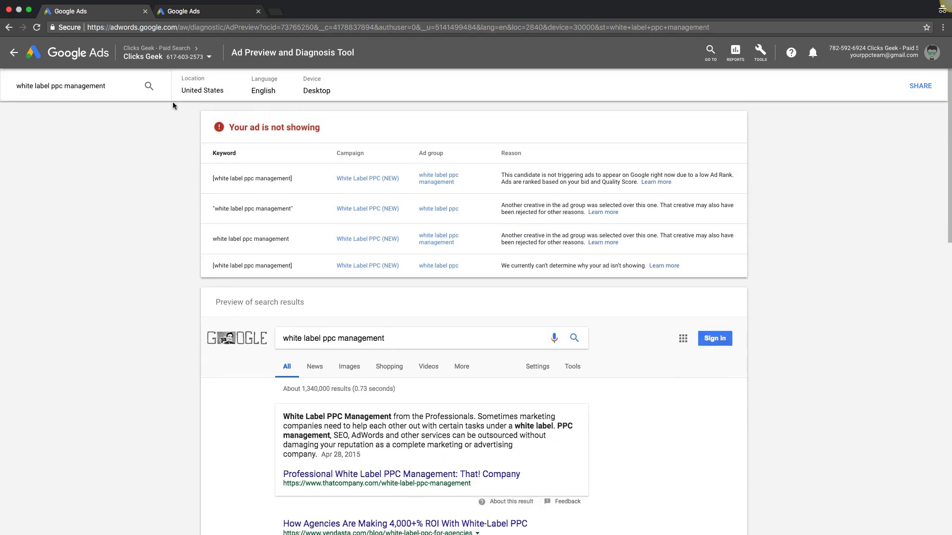
# - Shorten the search term to 'white label ppc' and review the desktop results with the ad on top
pyautogui.click(100, 85)
pyautogui.click(108, 87)
pyautogui.press('BackSpace')
pyautogui.press('BackSpace')
pyautogui.press('BackSpace')
pyautogui.press('BackSpace')
pyautogui.press('BackSpace')
pyautogui.press('BackSpace')
pyautogui.press('BackSpace')
pyautogui.press('BackSpace')
pyautogui.press('BackSpace')
pyautogui.press('BackSpace')
pyautogui.press('BackSpace')
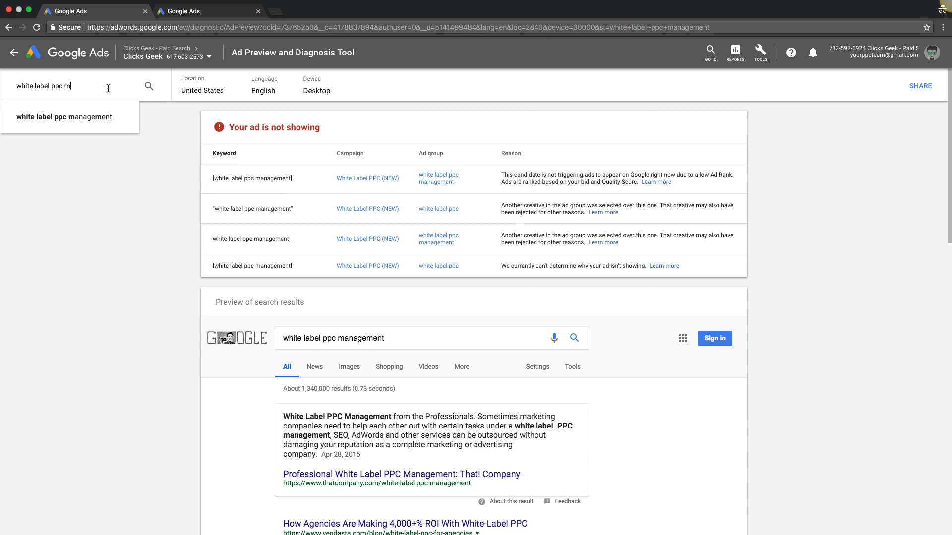
pyautogui.press('Return')
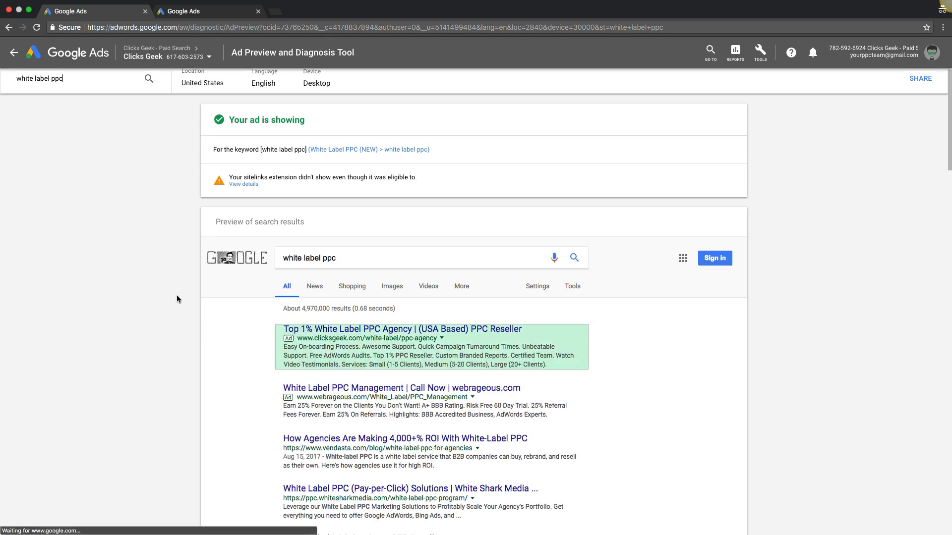
pyautogui.scroll(-2, 179, 295)
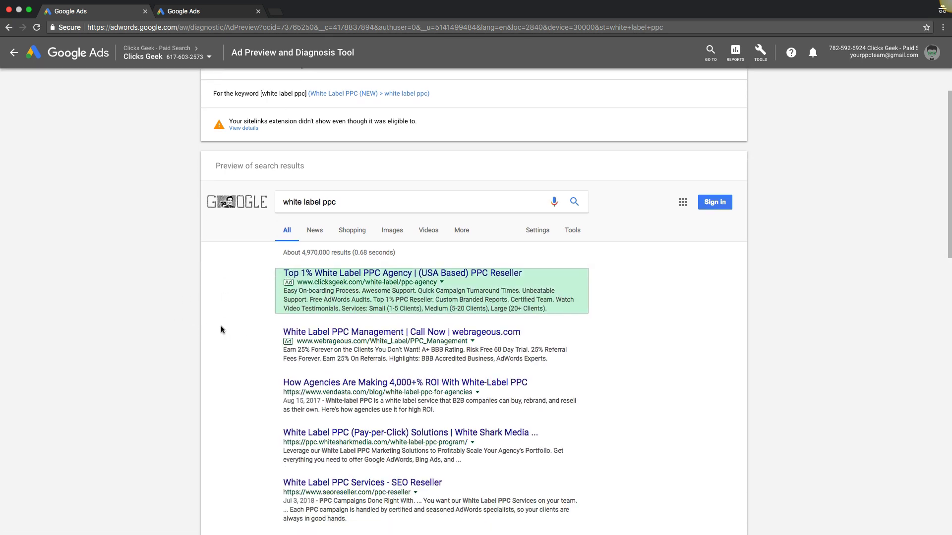
pyautogui.scroll(-2, 164, 315)
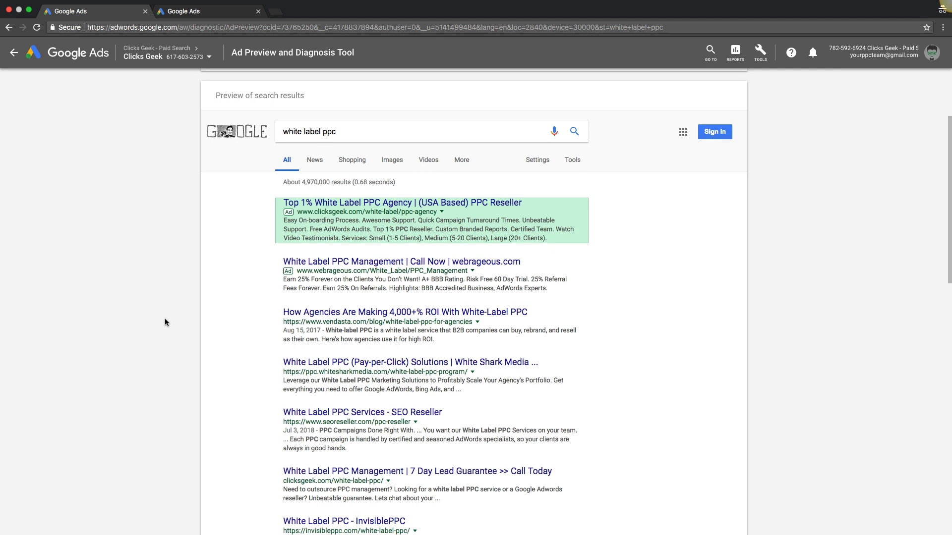
pyautogui.scroll(-5, 165, 322)
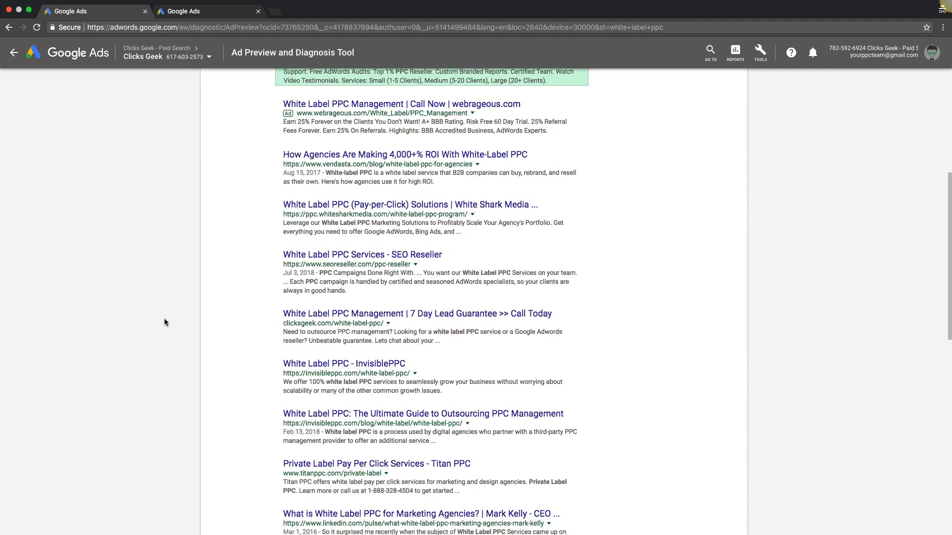
pyautogui.scroll(-2, 164, 323)
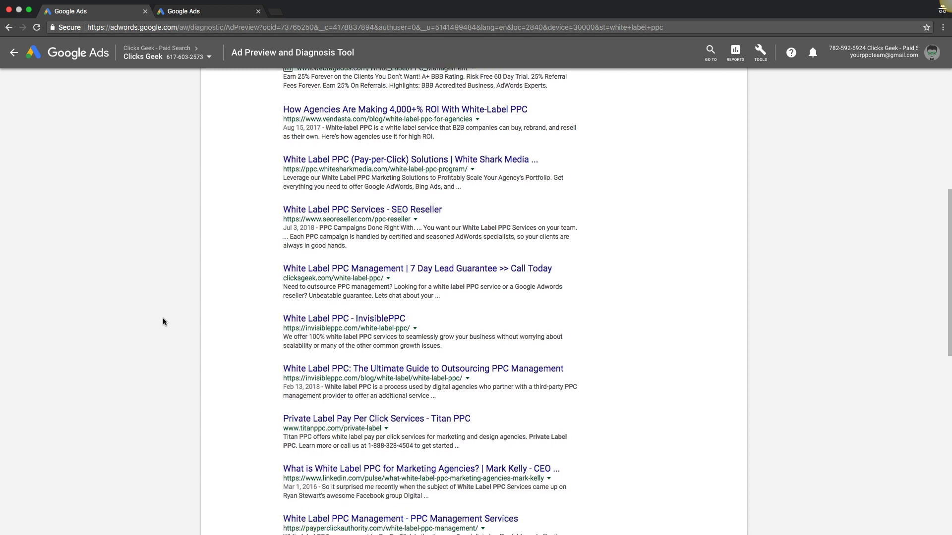
pyautogui.scroll(-12, 163, 322)
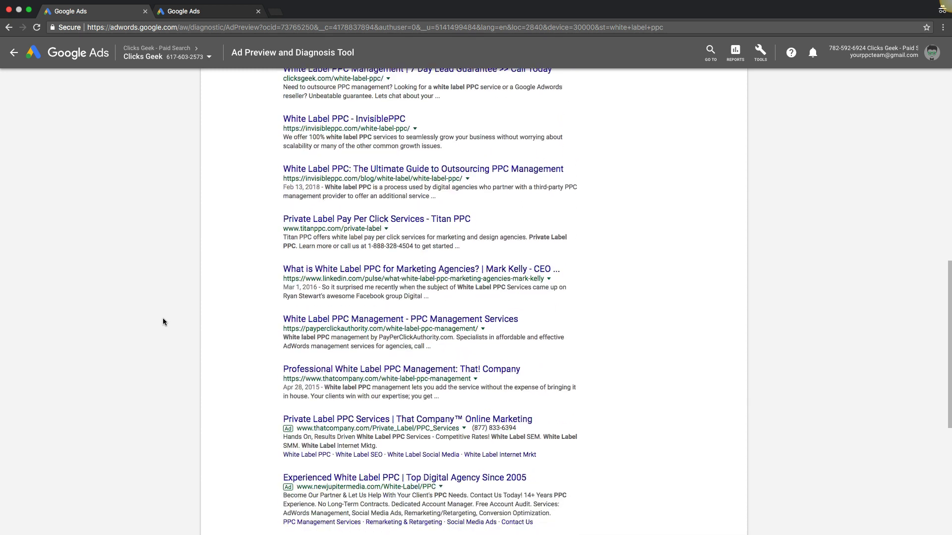
pyautogui.scroll(-2, 164, 323)
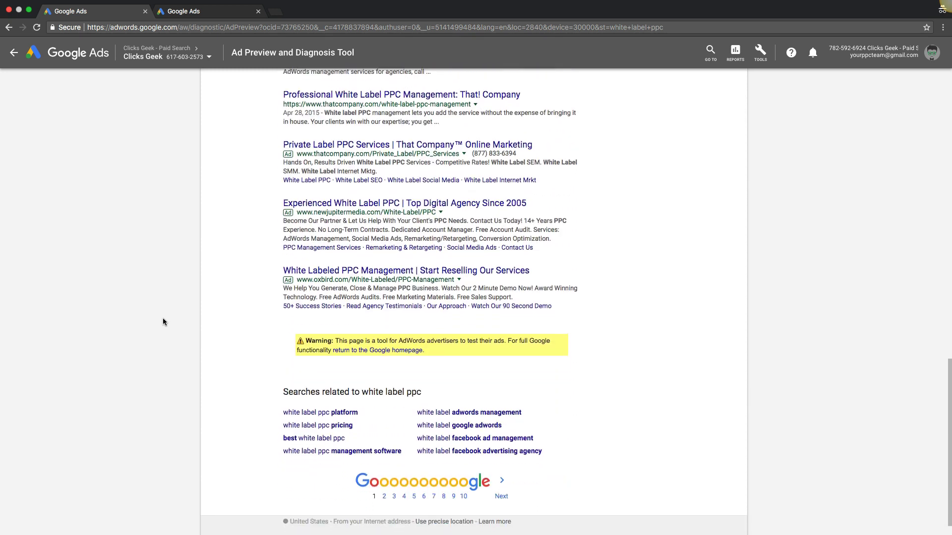
pyautogui.scroll(20, 164, 322)
# - Set the 'white label ppc' preview device to Mobile and scroll through the phone results
pyautogui.click(318, 94)
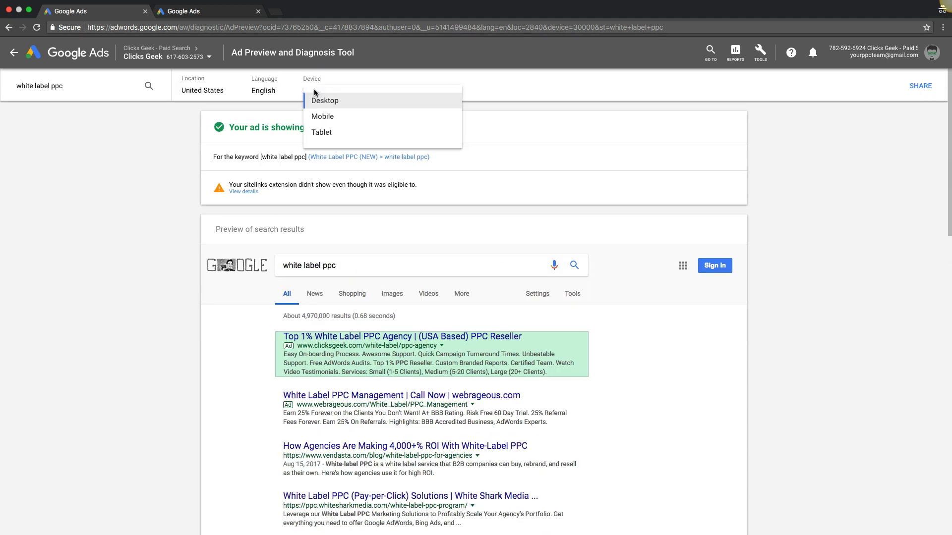
pyautogui.click(319, 116)
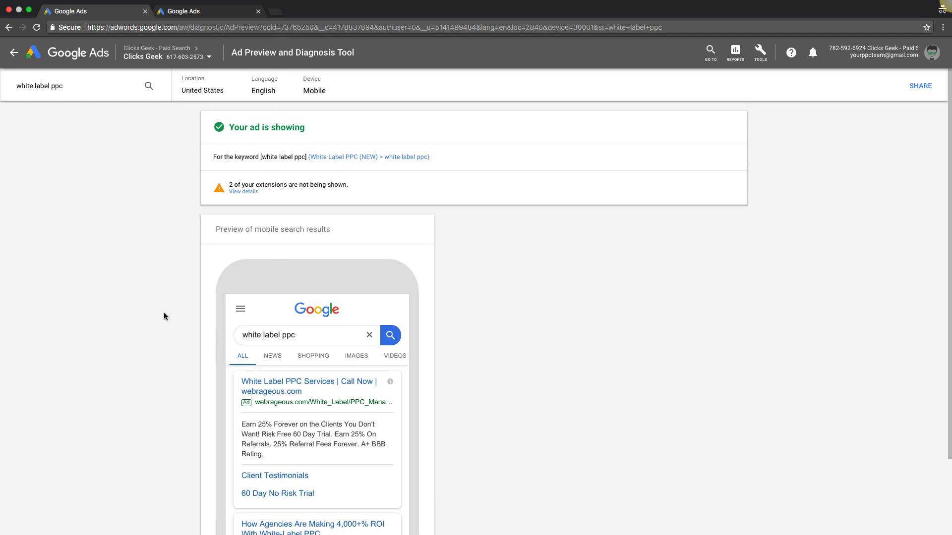
pyautogui.scroll(-2, 163, 314)
pyautogui.scroll(-15, 283, 345)
pyautogui.scroll(-10, 291, 348)
pyautogui.scroll(6, 291, 348)
pyautogui.scroll(4, 291, 349)
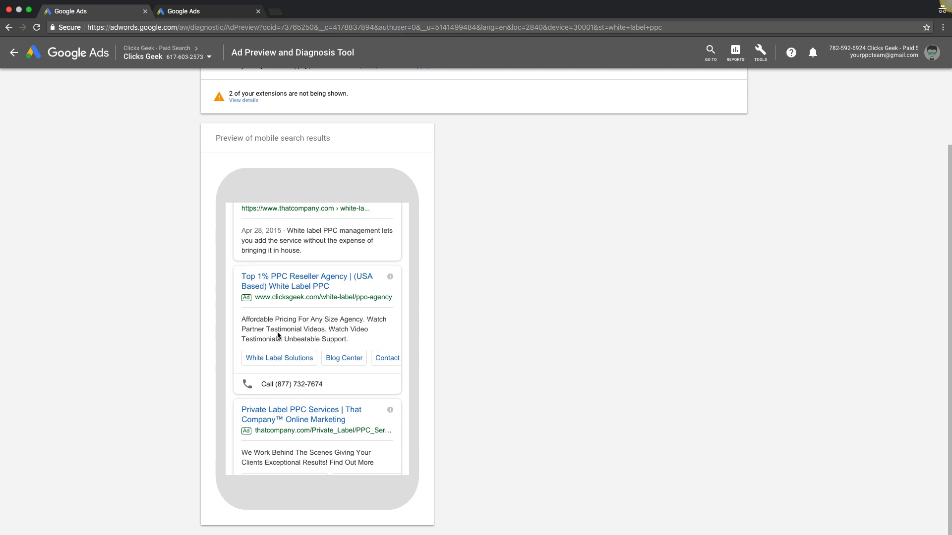
pyautogui.scroll(1, 148, 293)
pyautogui.scroll(3, 179, 279)
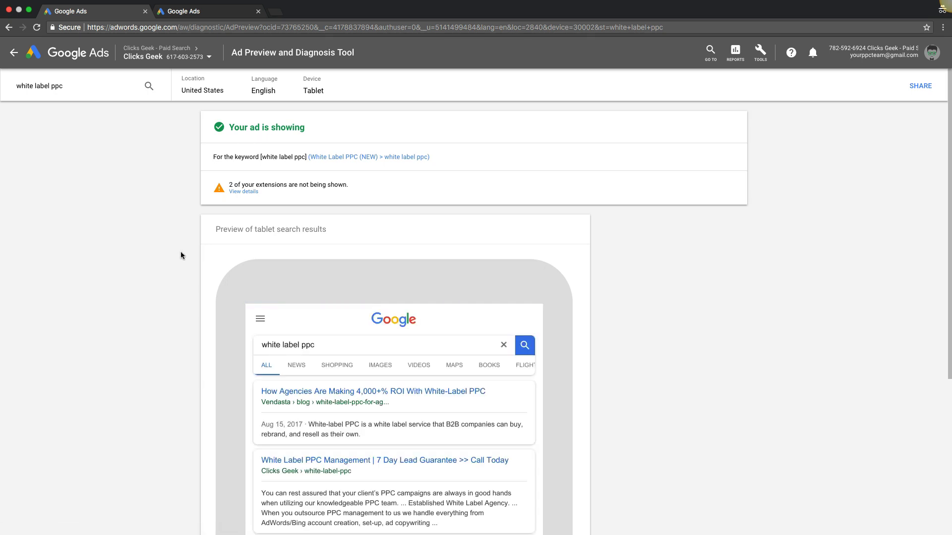
pyautogui.scroll(-4, 181, 254)
pyautogui.scroll(-5, 329, 327)
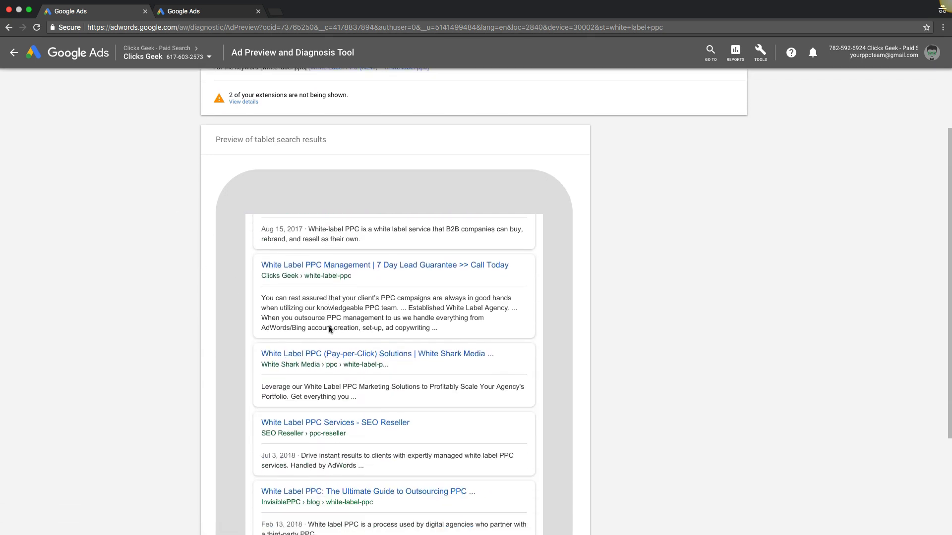
pyautogui.scroll(-10, 329, 329)
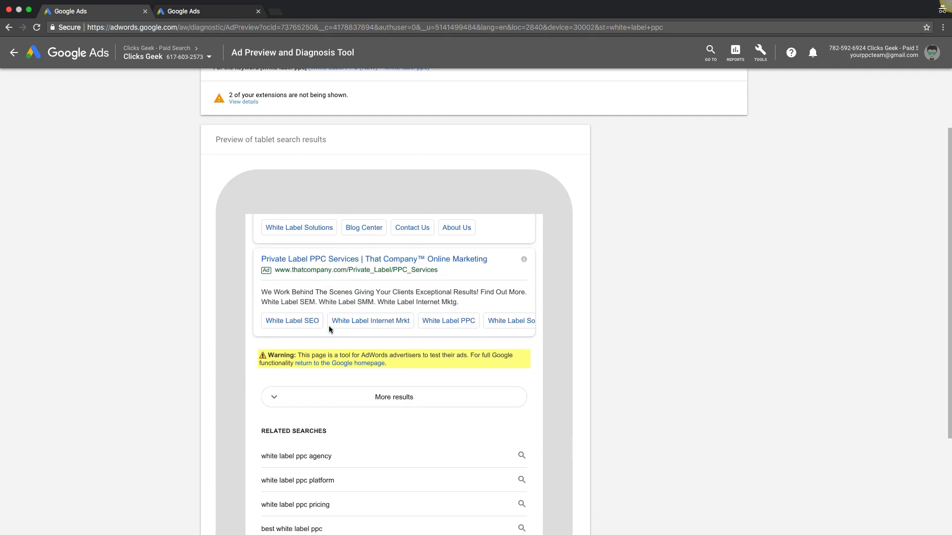
pyautogui.scroll(2, 328, 329)
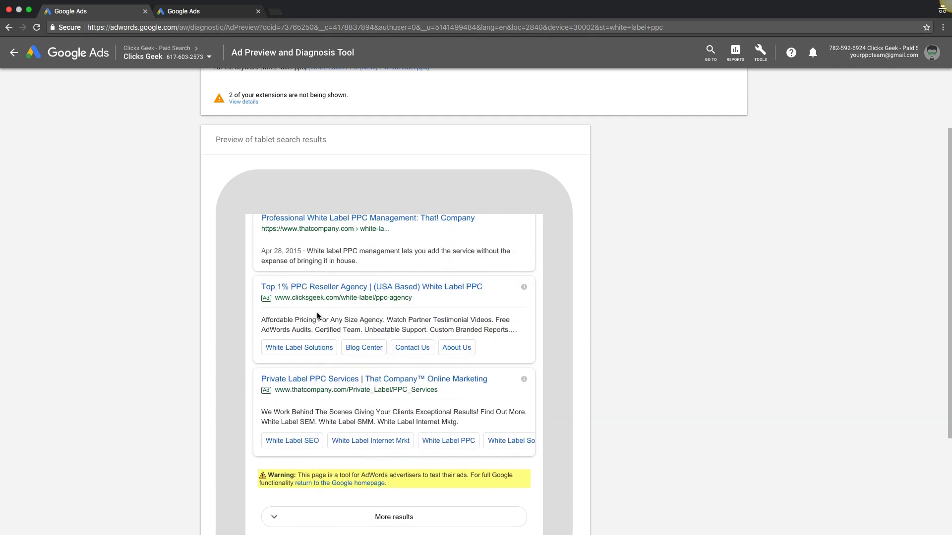
pyautogui.scroll(3, 162, 304)
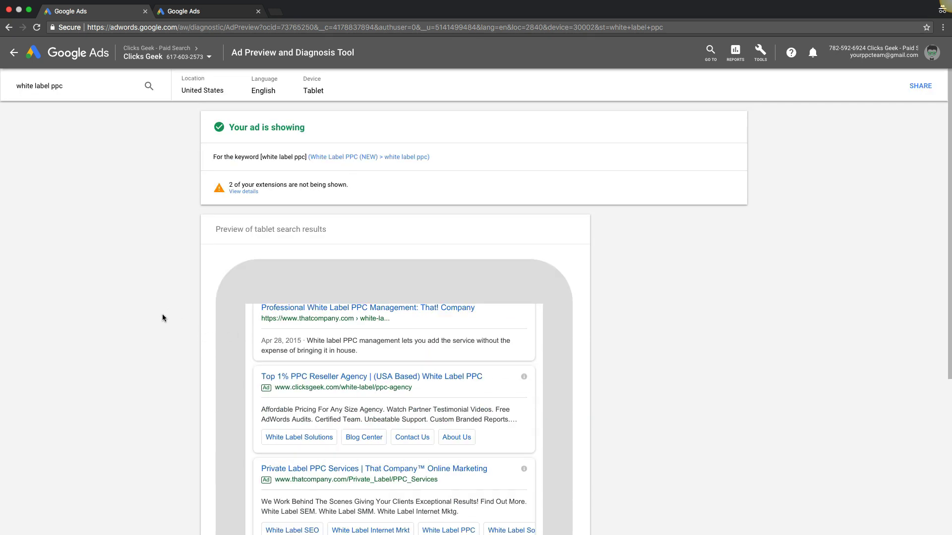
pyautogui.scroll(-1, 293, 114)
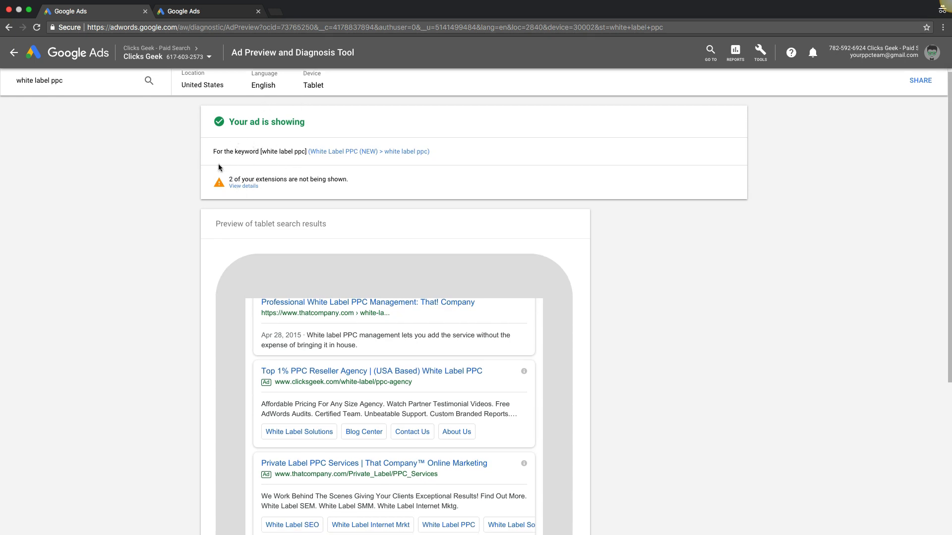
pyautogui.click(244, 186)
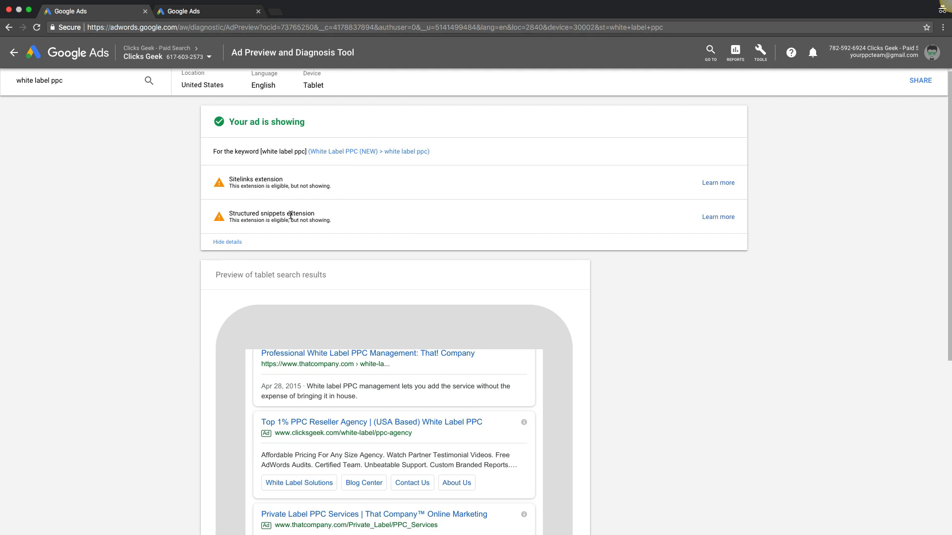
pyautogui.scroll(1, 294, 211)
pyautogui.click(227, 248)
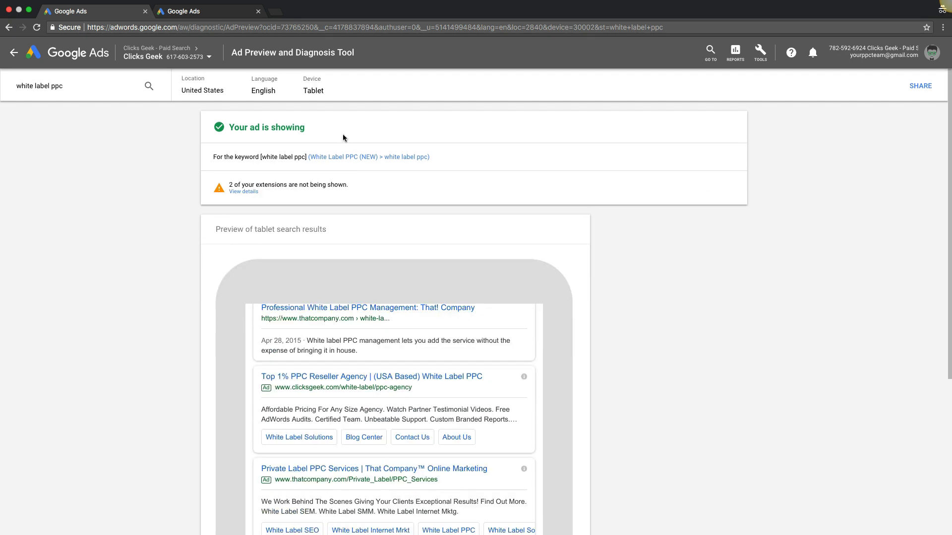
# - Set the device to Desktop, pick the 'white label ppc agency' suggestion, and scroll the results
pyautogui.click(318, 97)
pyautogui.click(323, 96)
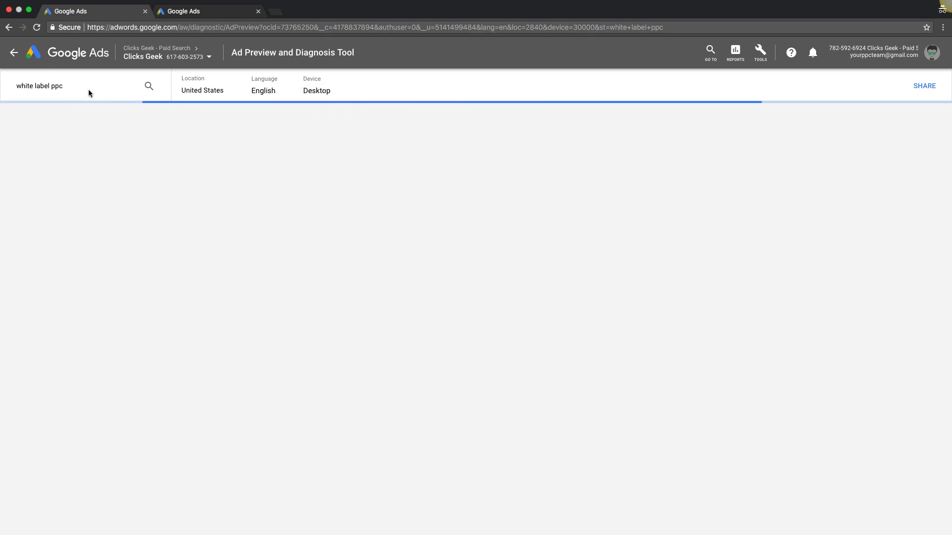
pyautogui.click(74, 86)
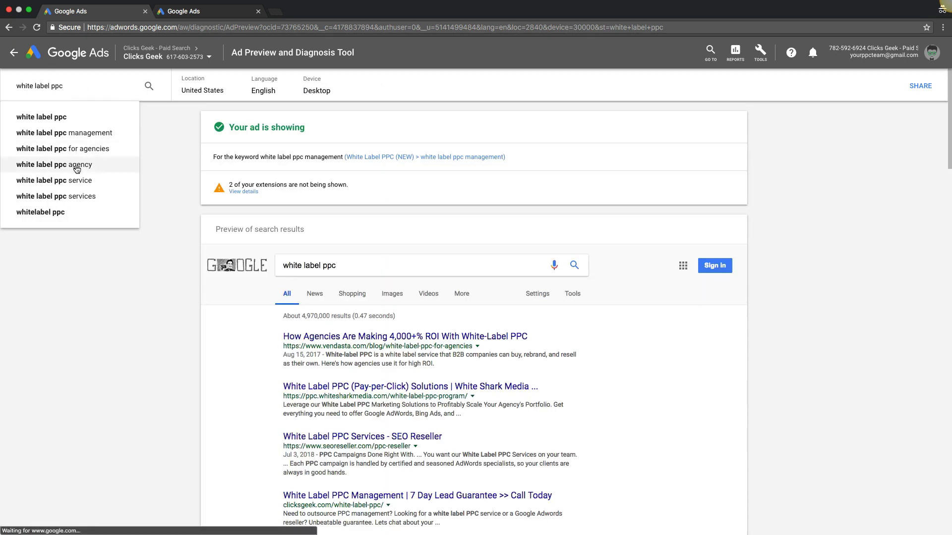
pyautogui.click(98, 161)
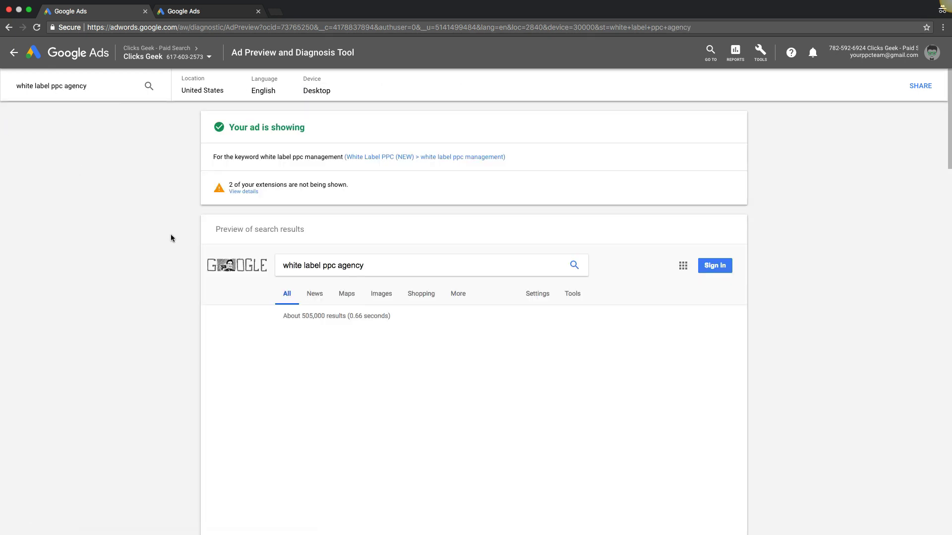
pyautogui.scroll(-5, 171, 238)
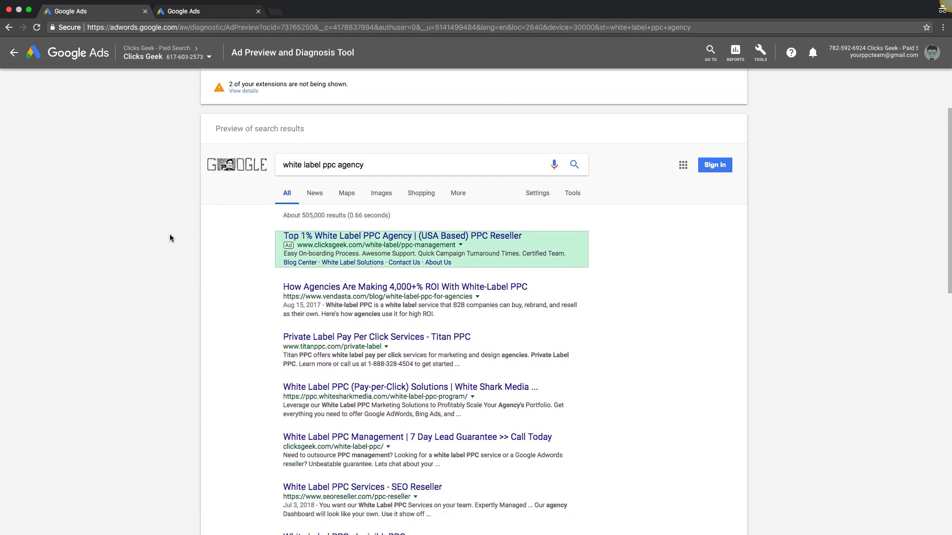
pyautogui.scroll(-3, 169, 238)
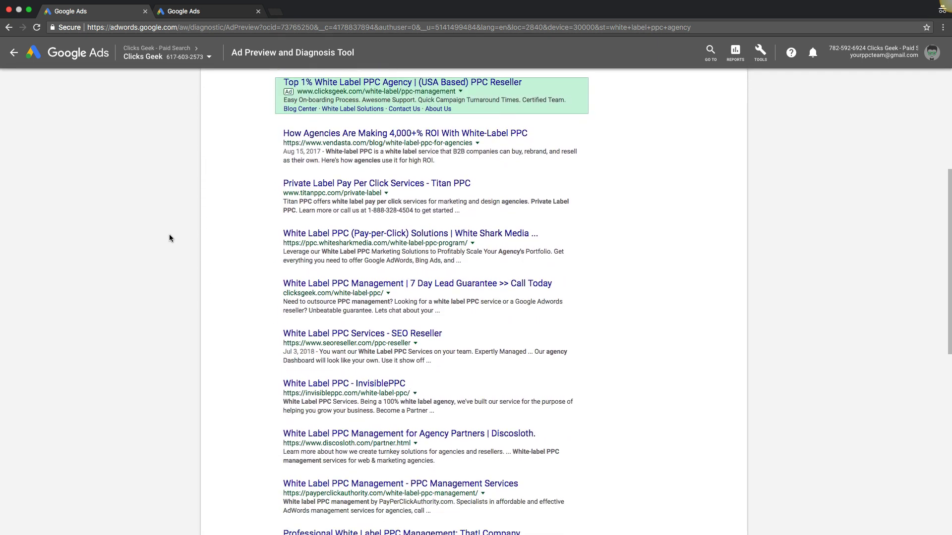
pyautogui.scroll(-1, 169, 238)
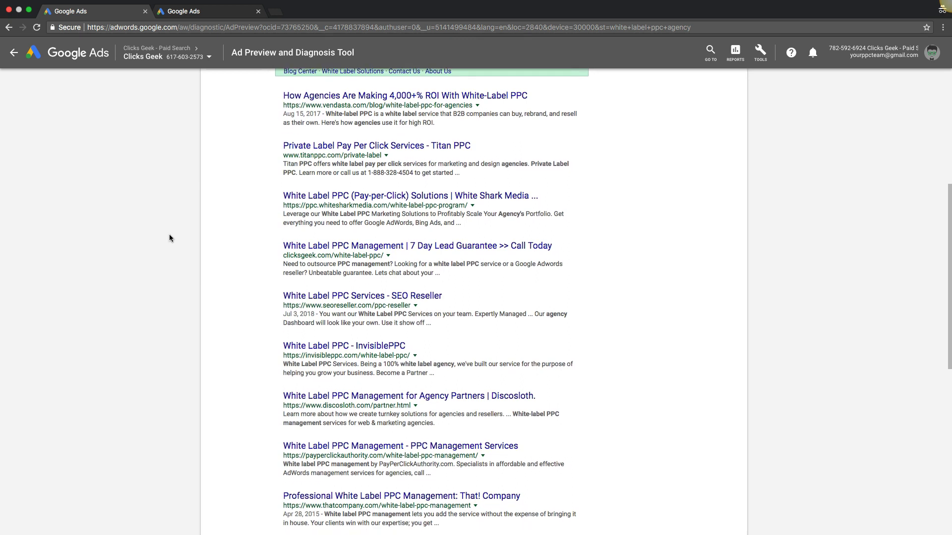
pyautogui.scroll(-3, 169, 239)
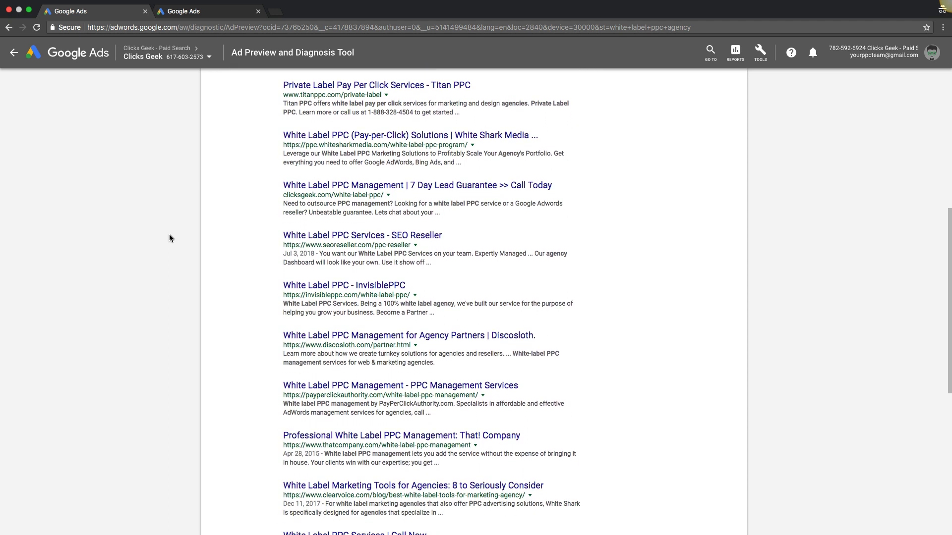
pyautogui.scroll(-6, 169, 238)
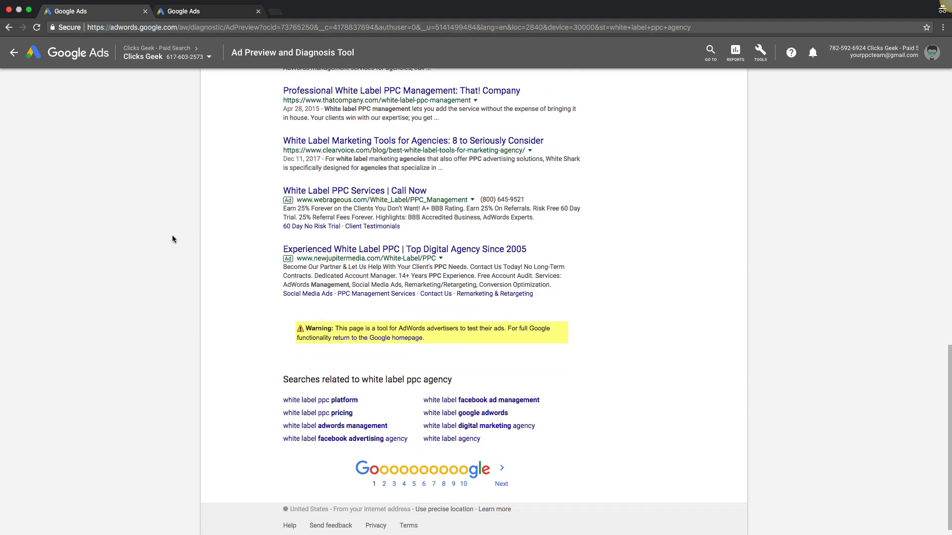
pyautogui.scroll(15, 189, 230)
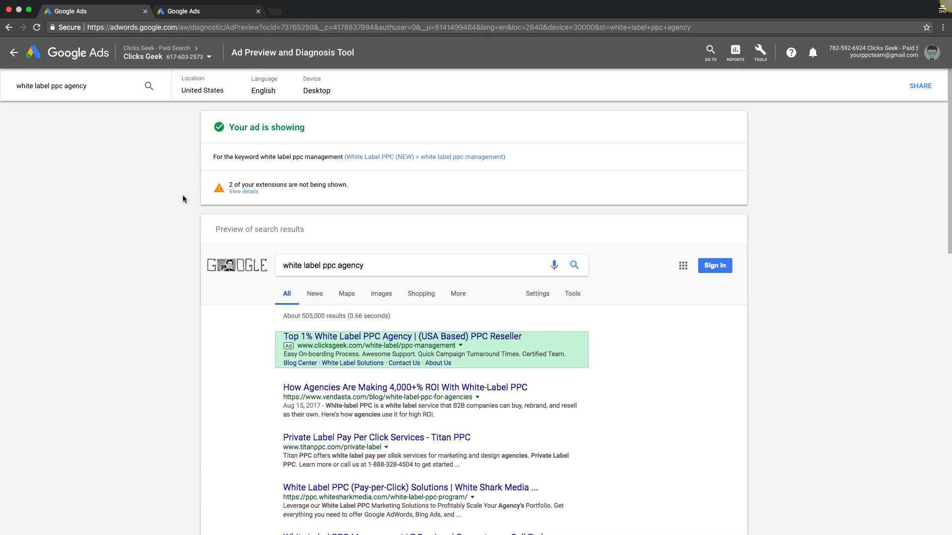
# - Select and then deselect the 'white label ppc agency' keyword text in the search box
pyautogui.click(92, 88)
pyautogui.moveTo(82, 87); pyautogui.dragTo(11, 89)
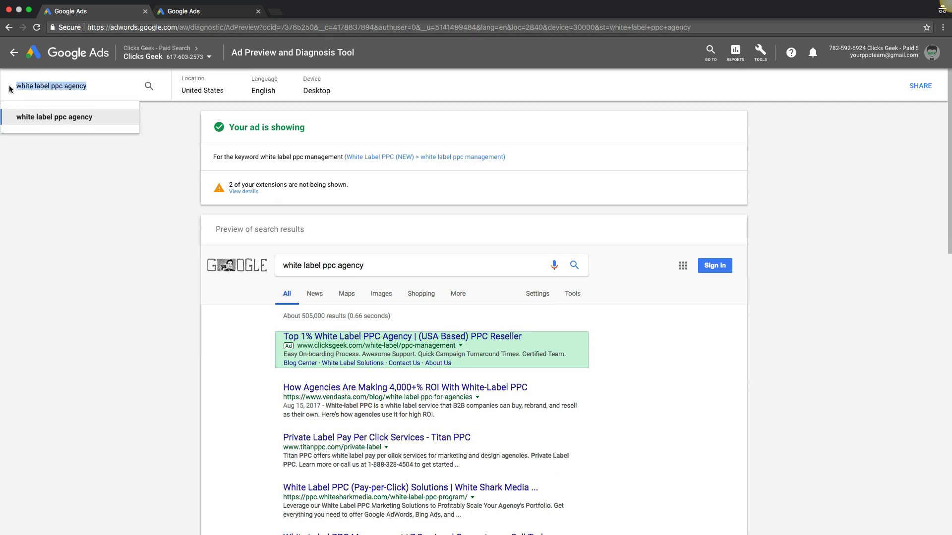
pyautogui.click(51, 87)
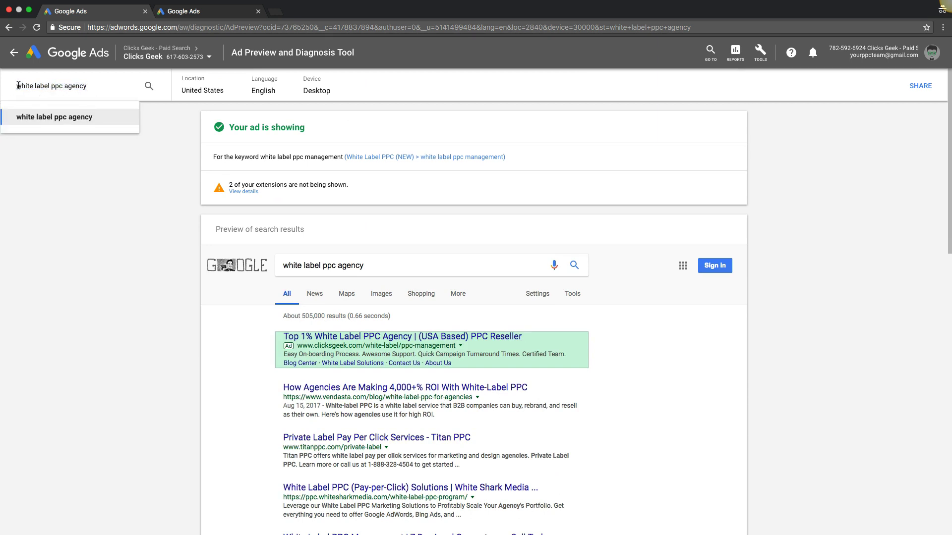
pyautogui.moveTo(22, 86); pyautogui.dragTo(92, 88)
pyautogui.click(54, 87)
pyautogui.click(92, 89)
# - Switch the preview device to Tablet and review the 'white label ppc agency' results
pyautogui.click(316, 92)
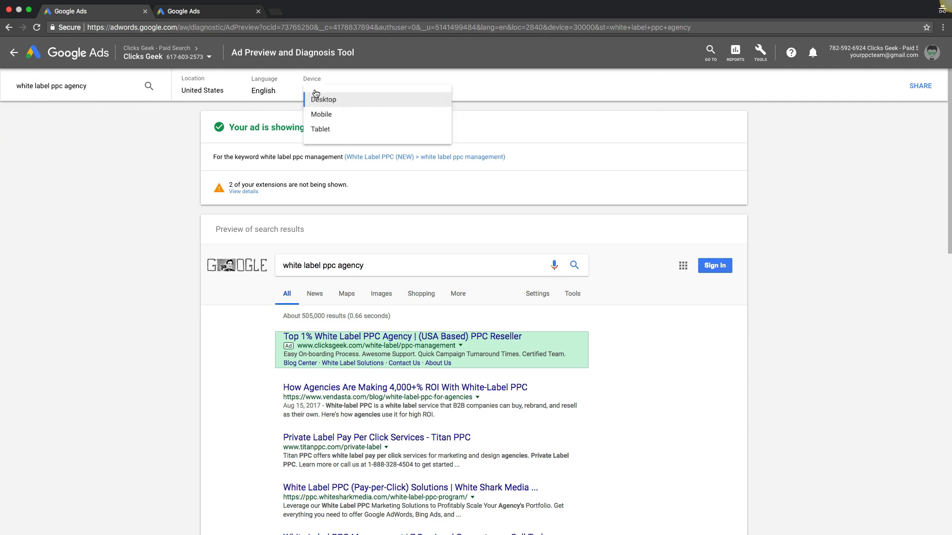
pyautogui.click(323, 131)
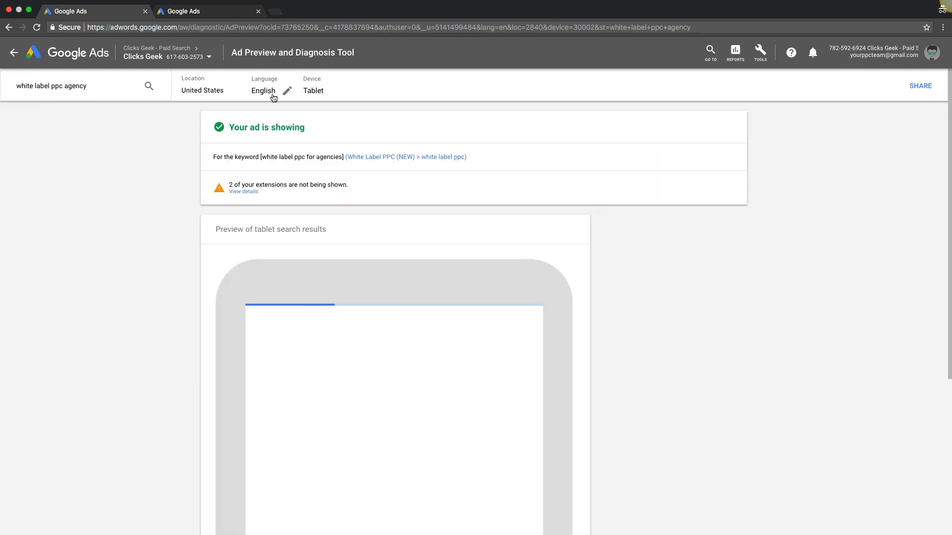
pyautogui.click(89, 86)
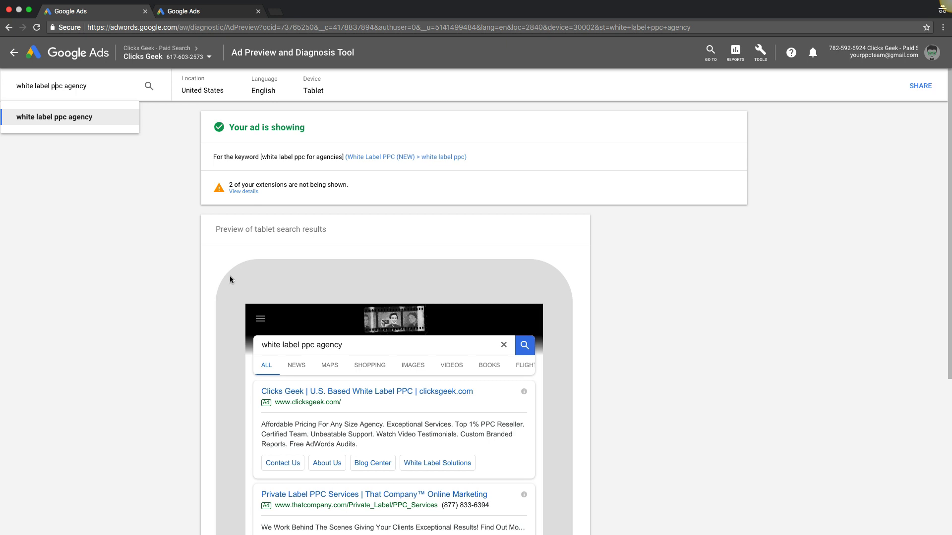
pyautogui.scroll(-3, 186, 328)
pyautogui.scroll(3, 185, 325)
pyautogui.click(312, 94)
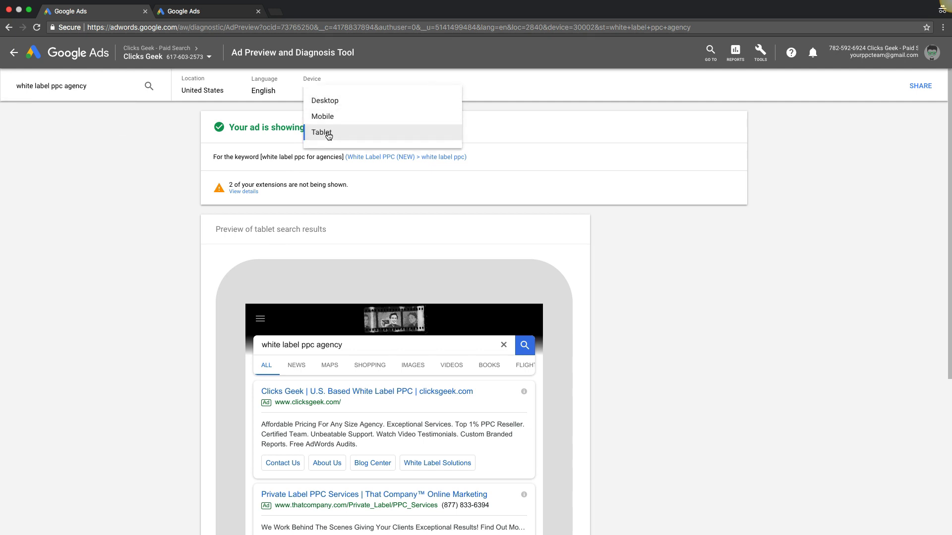
# - Set the preview device back to Desktop, then select part of the keyword in the search box
pyautogui.click(329, 100)
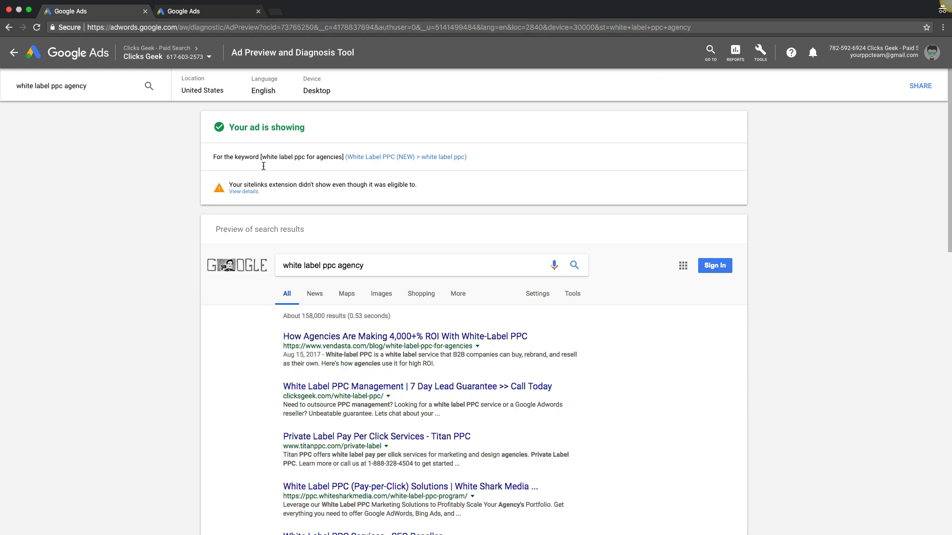
pyautogui.click(95, 87)
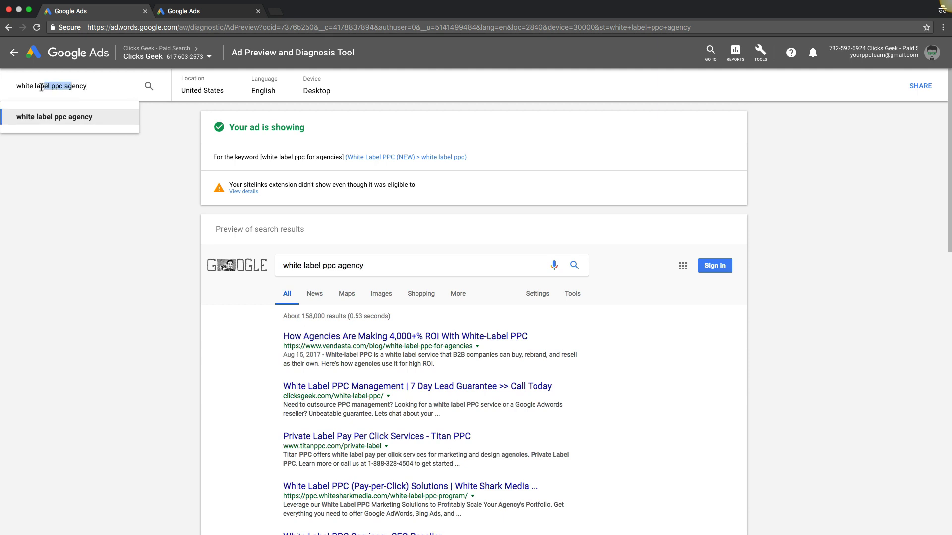
pyautogui.moveTo(65, 87); pyautogui.dragTo(15, 88)
pyautogui.click(314, 93)
pyautogui.click(315, 93)
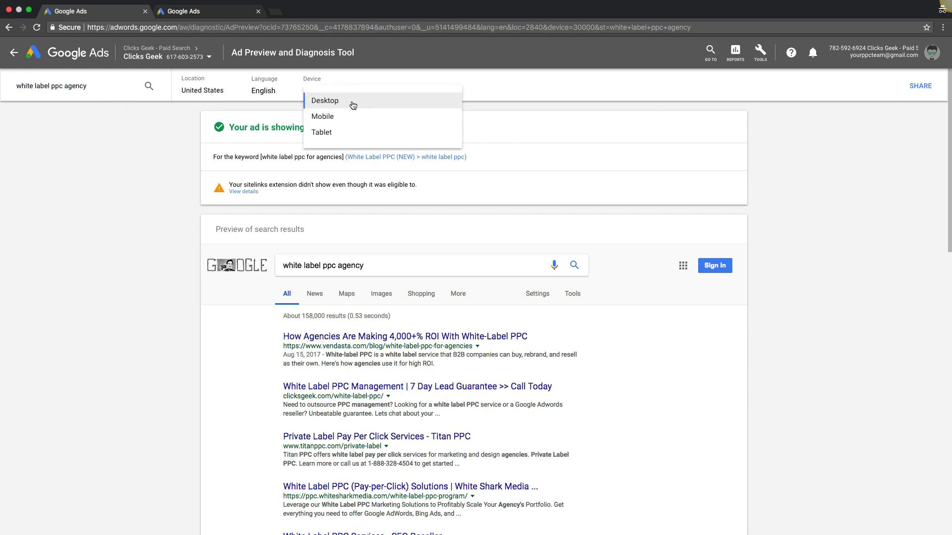
pyautogui.click(341, 115)
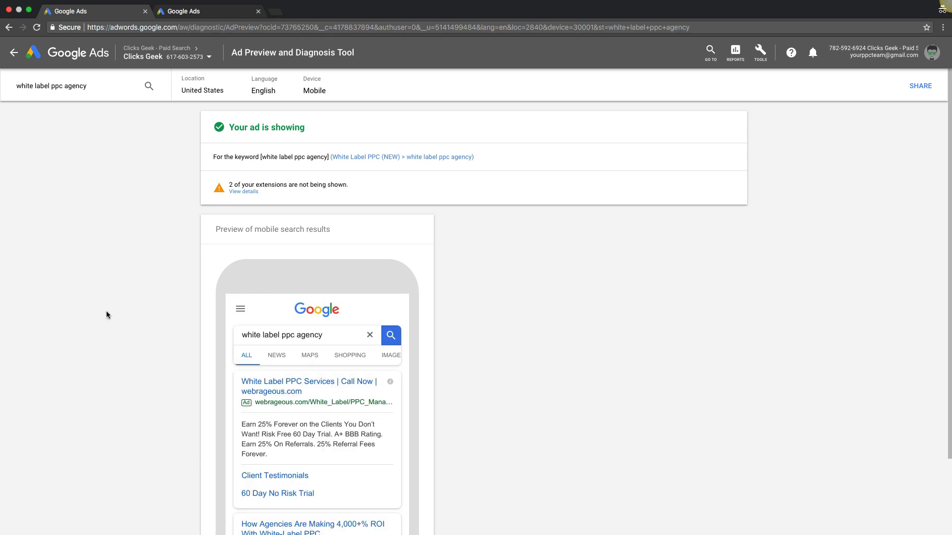
pyautogui.scroll(-2, 173, 315)
pyautogui.scroll(2, 168, 303)
pyautogui.click(232, 93)
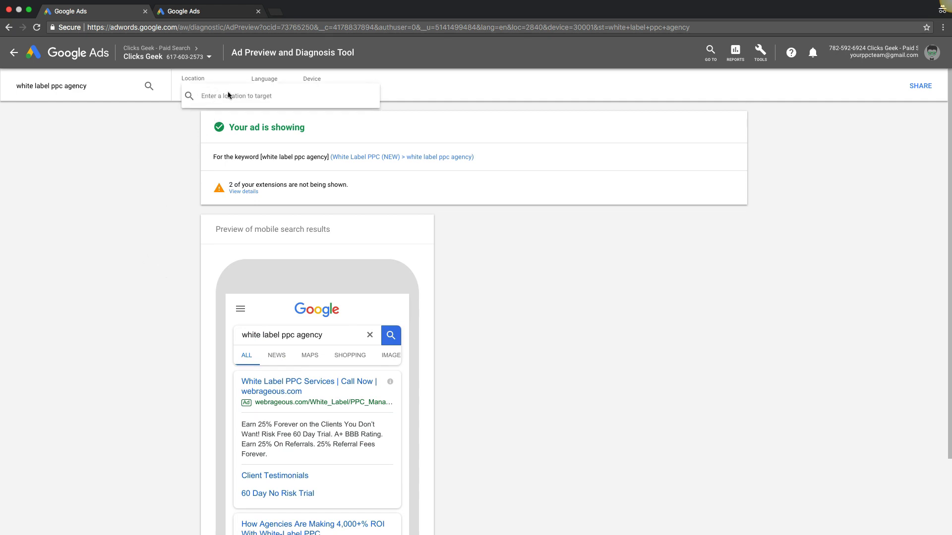
pyautogui.click(270, 79)
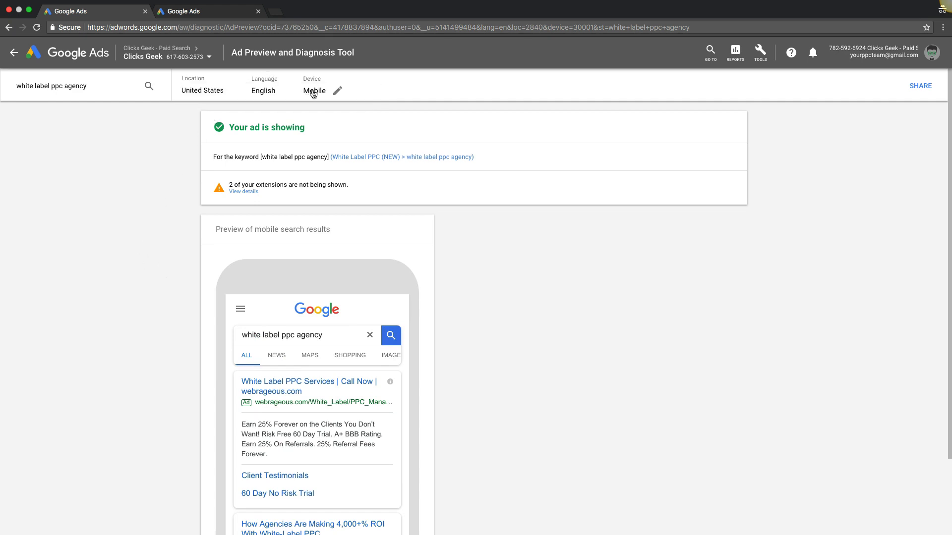
pyautogui.click(337, 91)
pyautogui.click(333, 99)
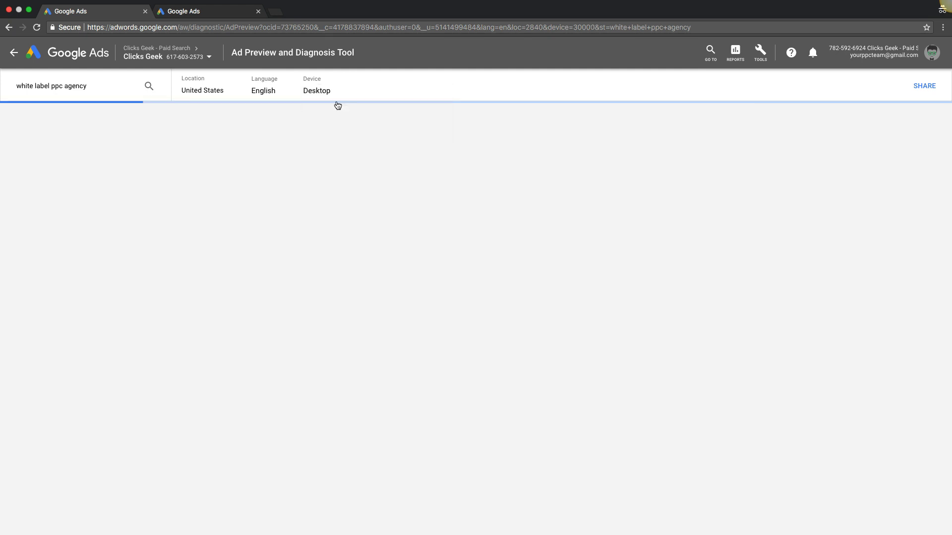